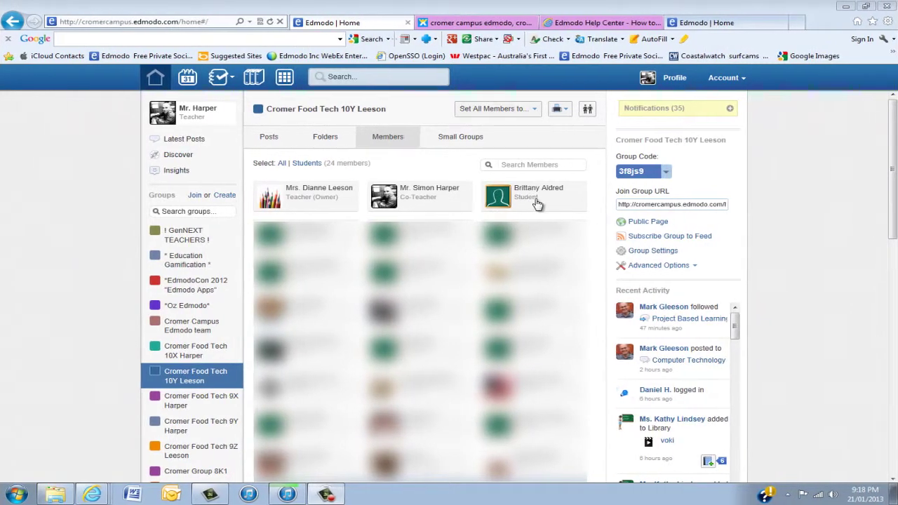
# Award the Gold badge to a student from their member options
pyautogui.click(535, 202)
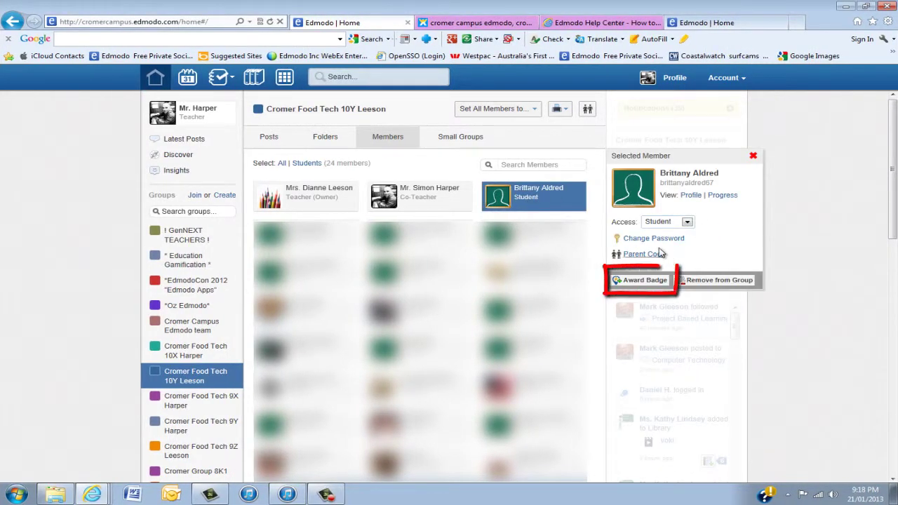
pyautogui.click(645, 281)
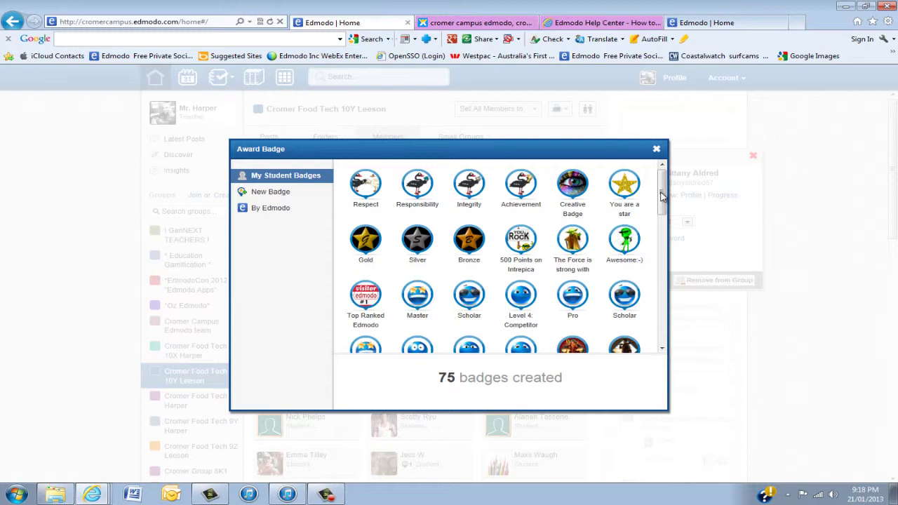
pyautogui.moveTo(661, 196); pyautogui.dragTo(671, 215)
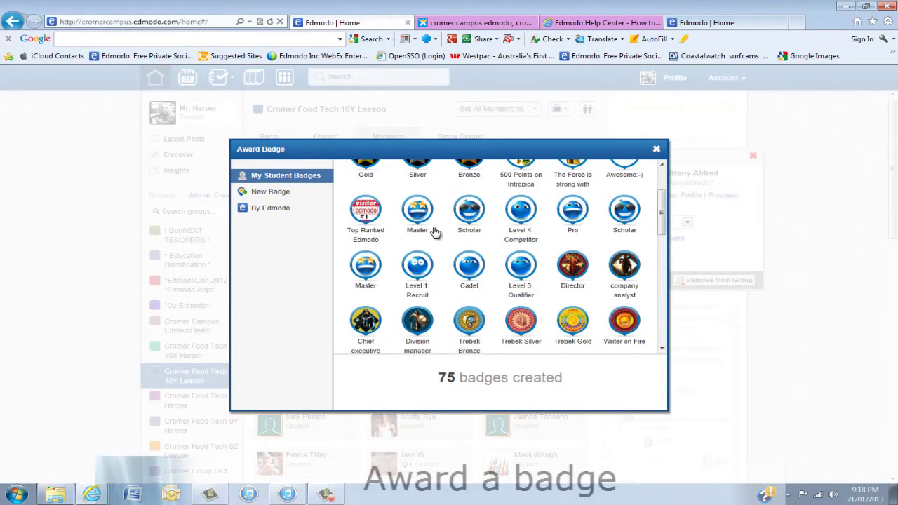
pyautogui.scroll(2, 505, 252)
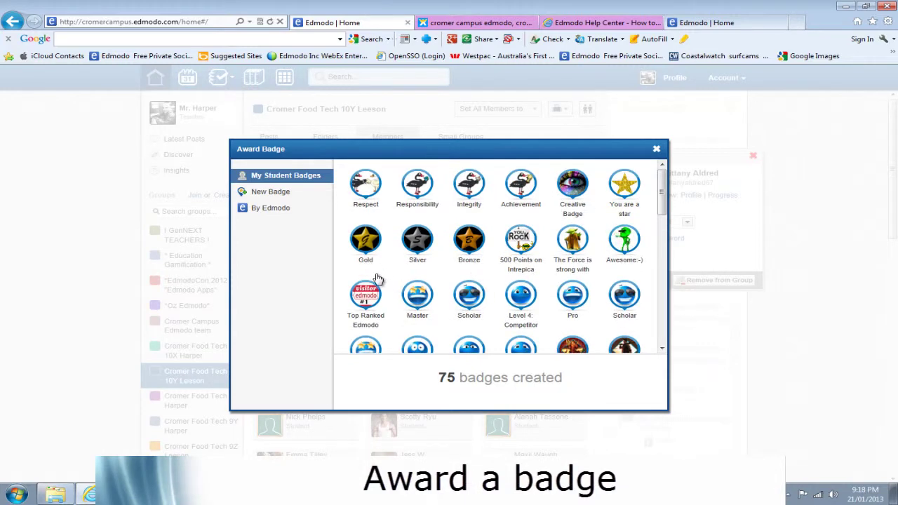
pyautogui.click(370, 242)
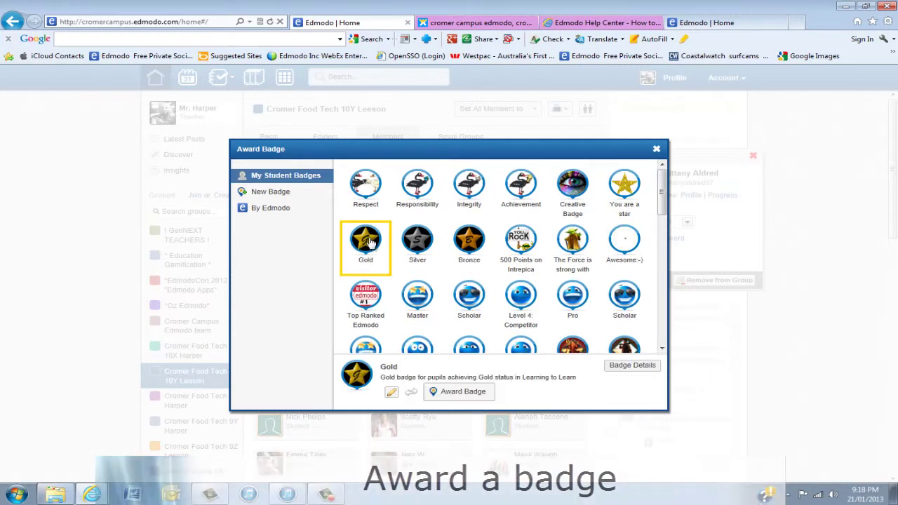
pyautogui.click(456, 392)
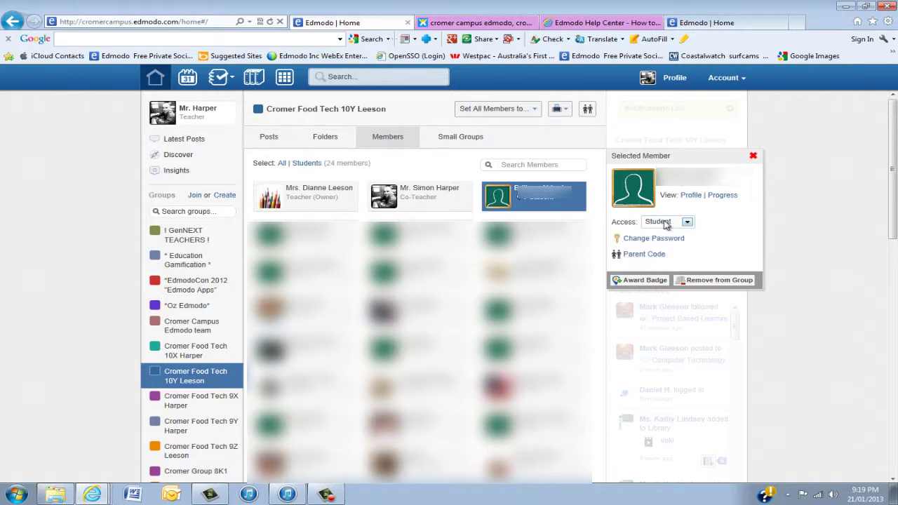
# Revoke the student's Gold badge from their profile's Badges list, leaving 0 badges earned
pyautogui.click(691, 196)
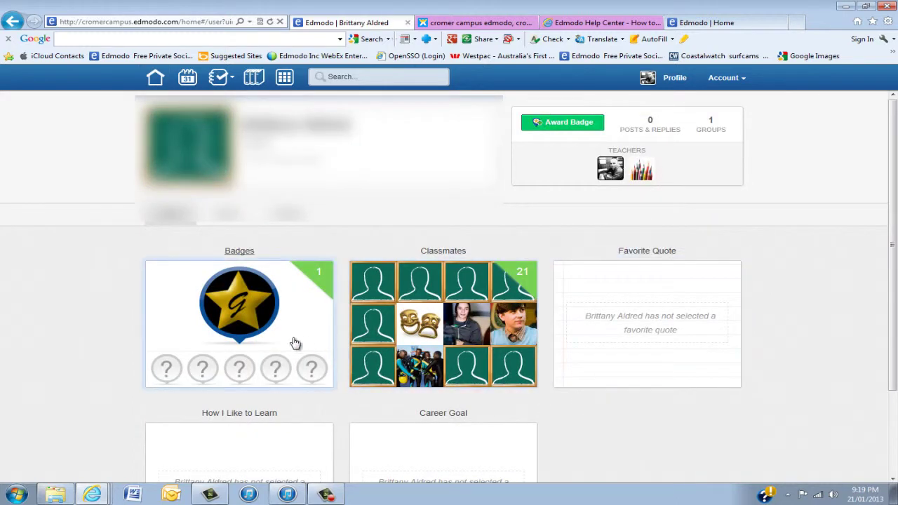
pyautogui.click(239, 307)
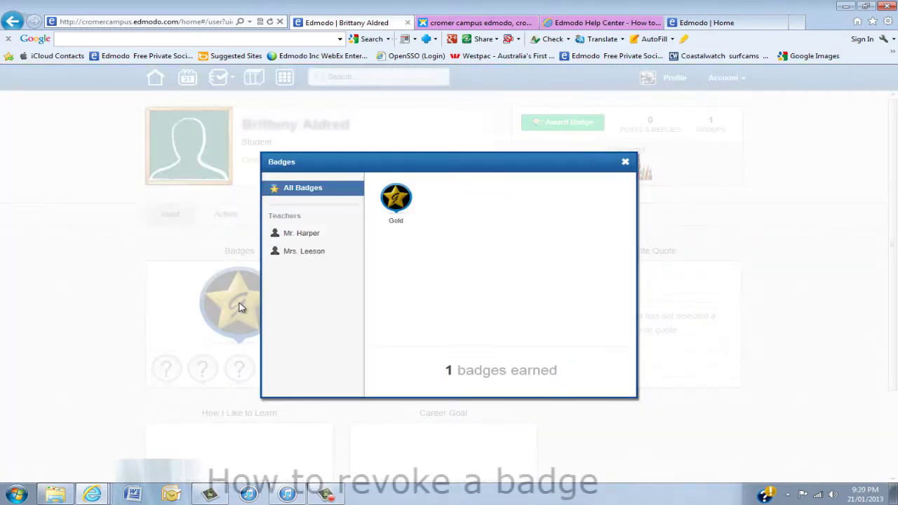
pyautogui.click(394, 201)
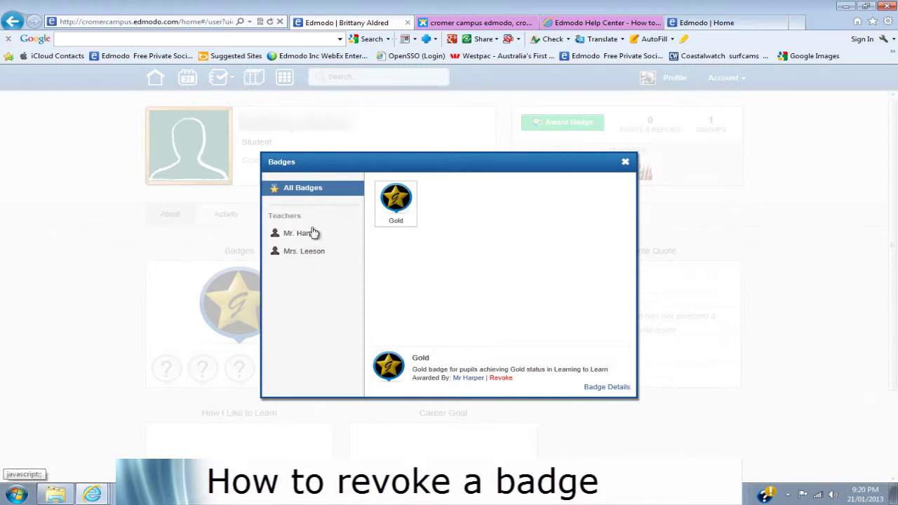
pyautogui.click(501, 378)
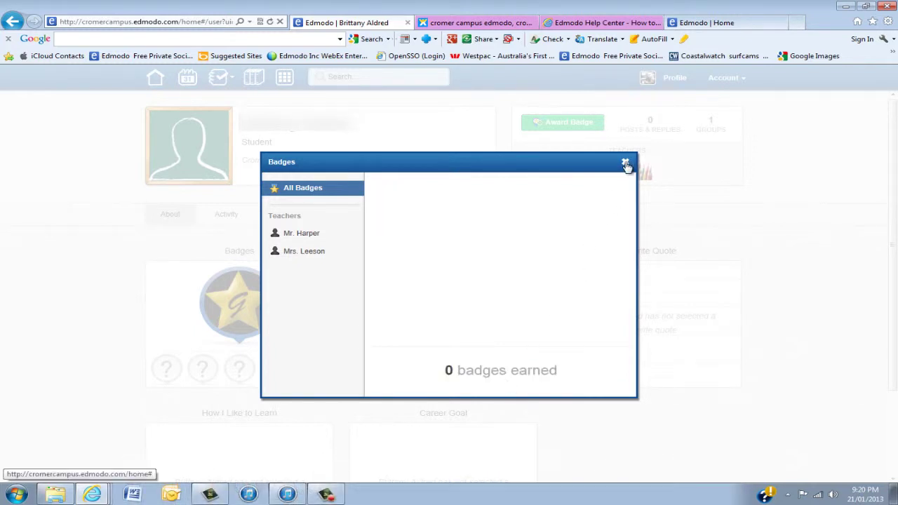
pyautogui.click(625, 164)
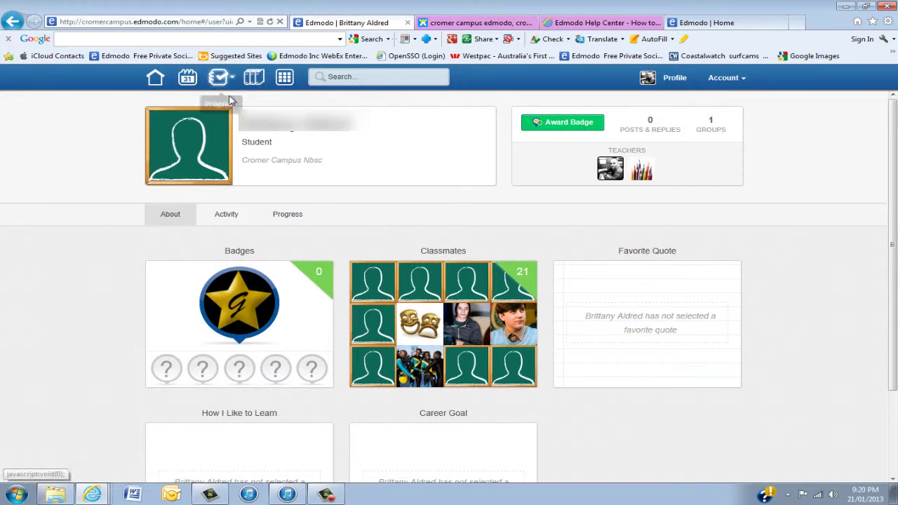
# From the group's Members list, start awarding another student a badge and browse the By Edmodo badges
pyautogui.click(155, 80)
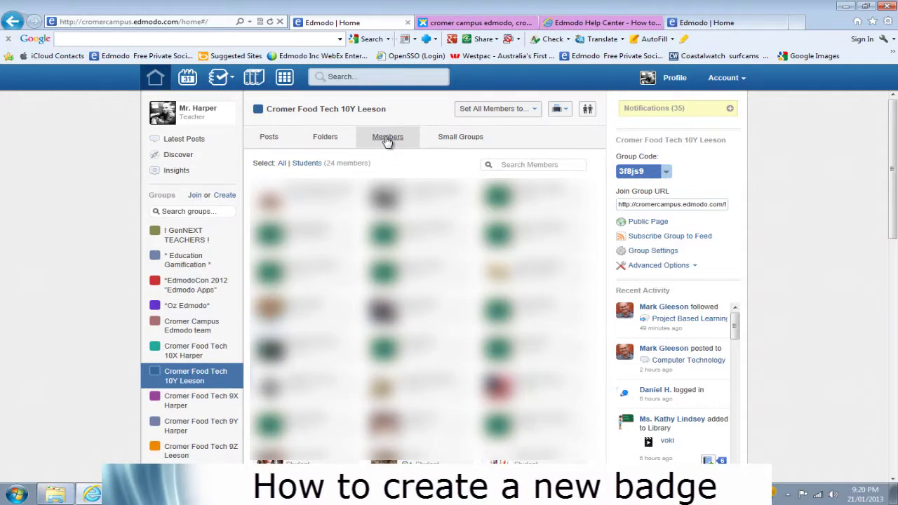
pyautogui.click(387, 138)
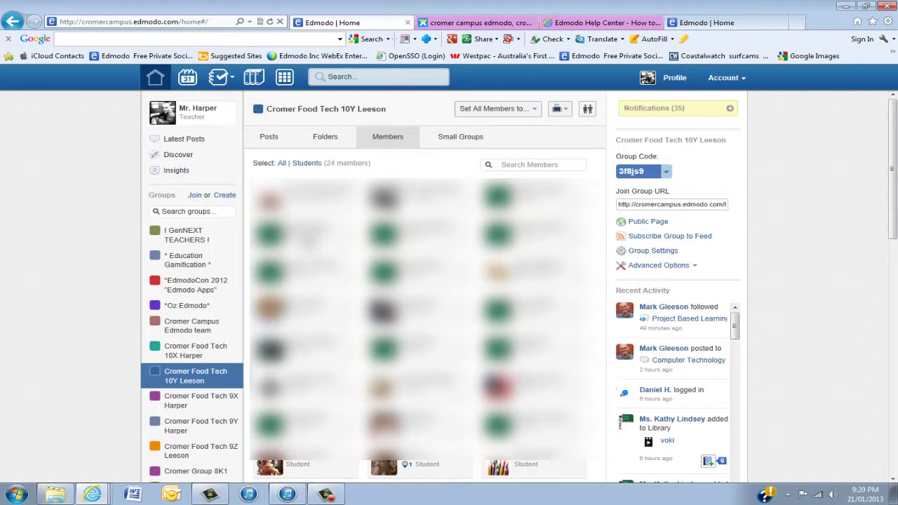
pyautogui.click(423, 236)
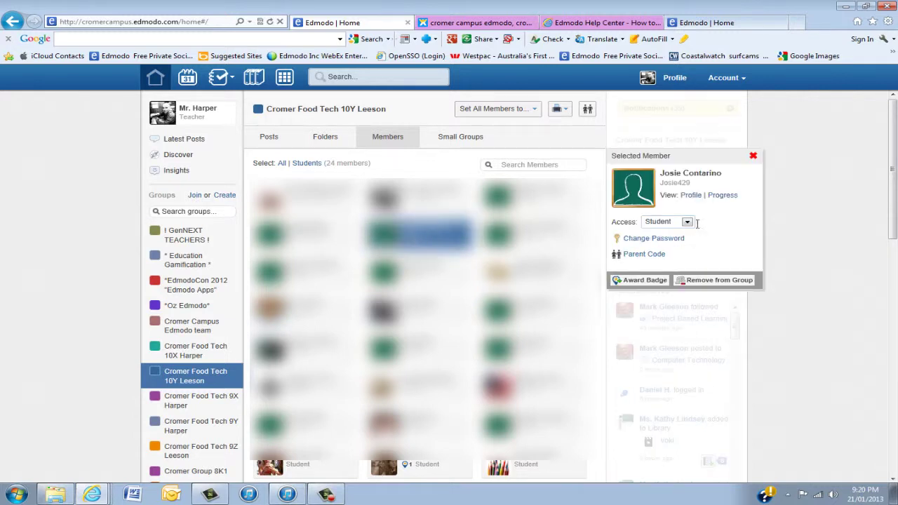
pyautogui.click(647, 281)
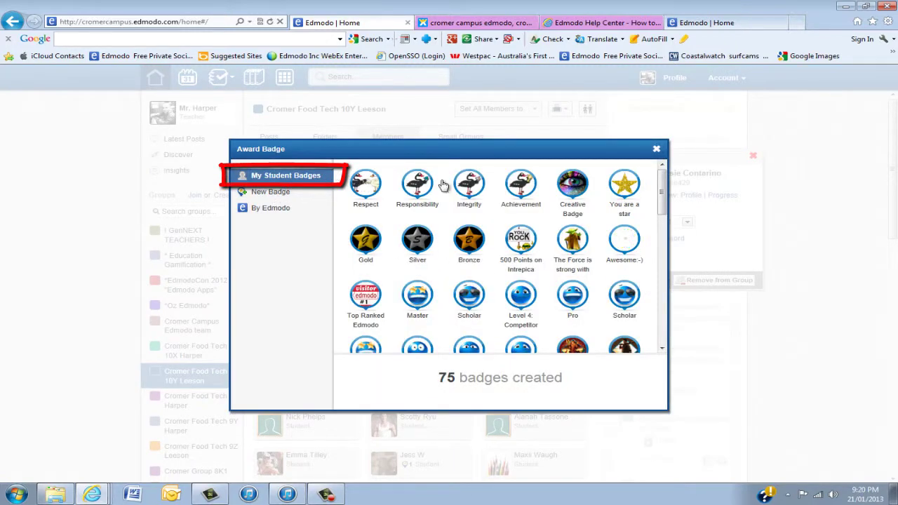
pyautogui.click(284, 209)
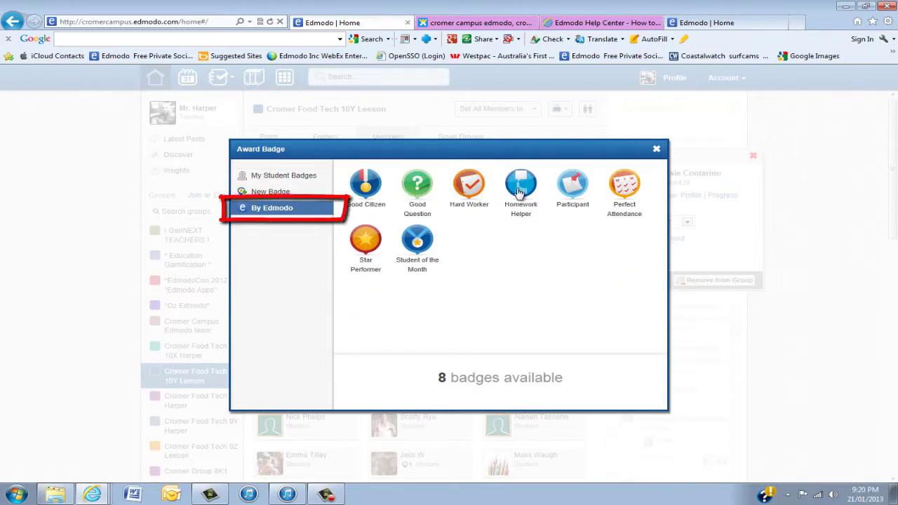
# Start a new badge titled 'Maths swan' with description 'This is for maths', then upload its image
pyautogui.click(279, 194)
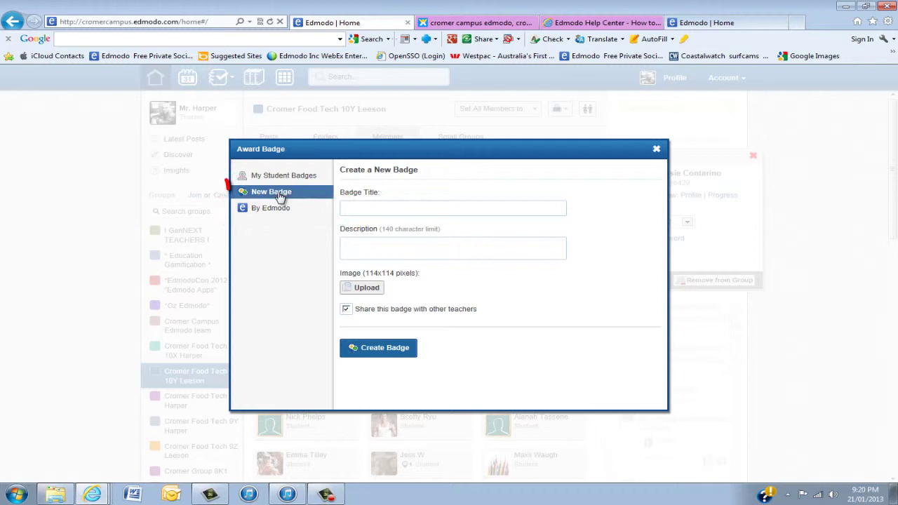
pyautogui.click(386, 203)
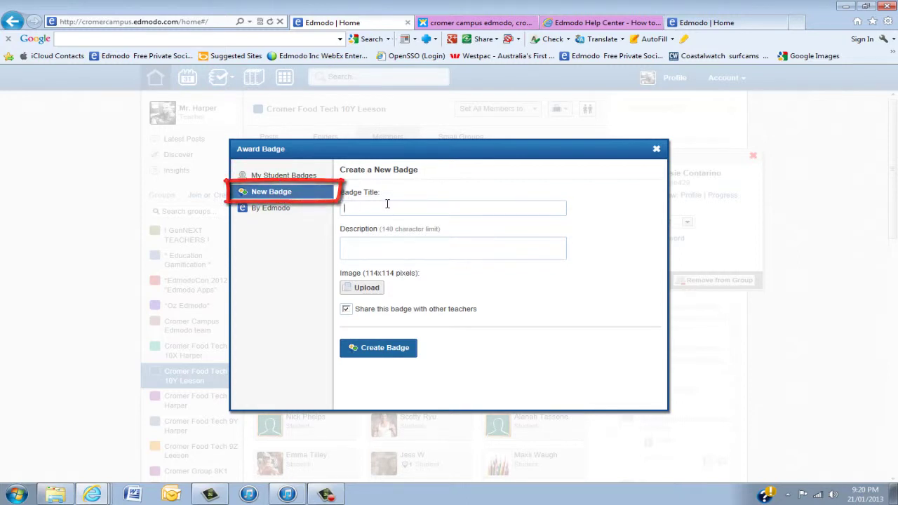
pyautogui.write('Maths')
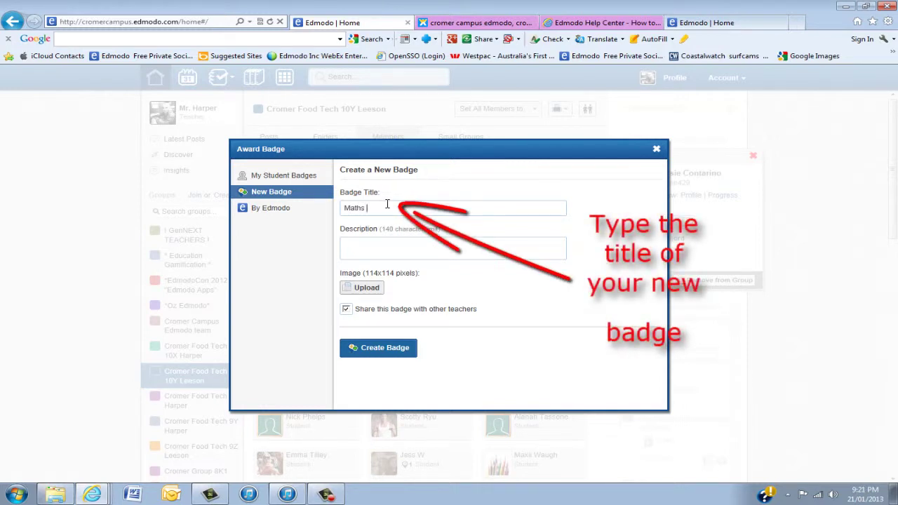
pyautogui.write('swan')
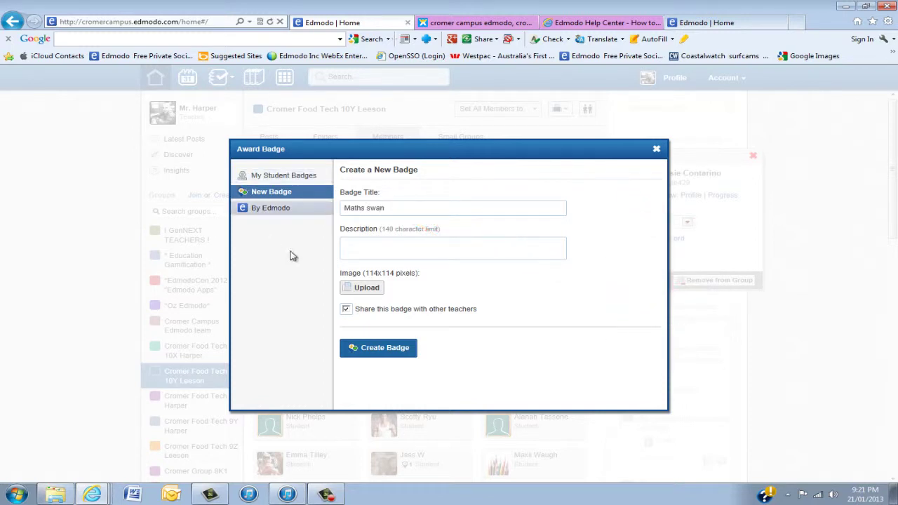
pyautogui.write('This is for ma')
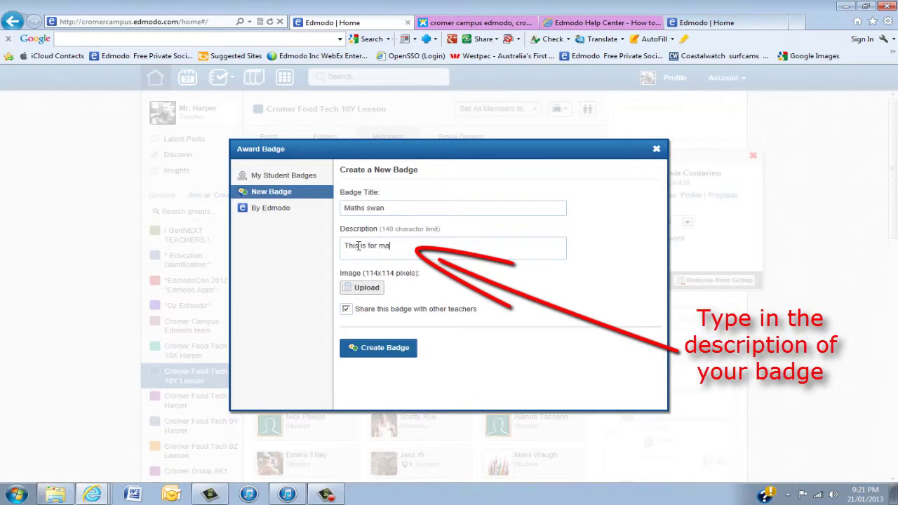
pyautogui.write('ths')
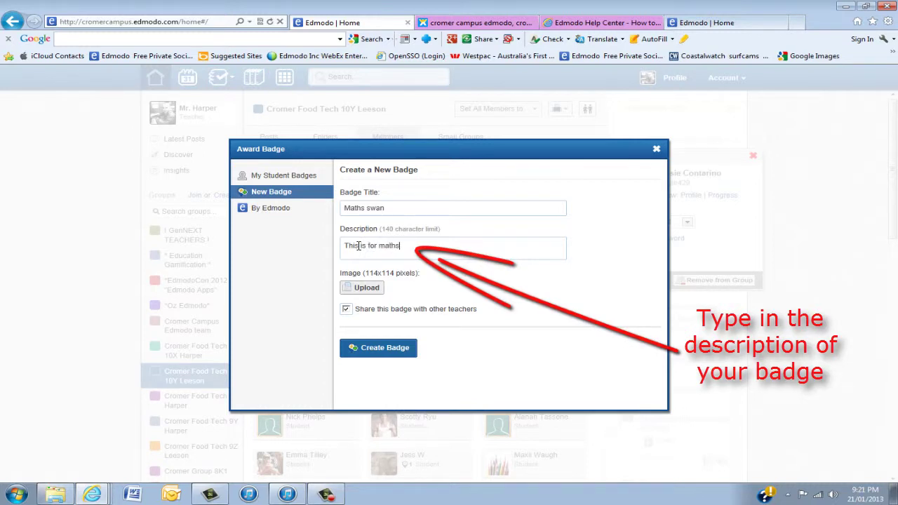
pyautogui.click(366, 287)
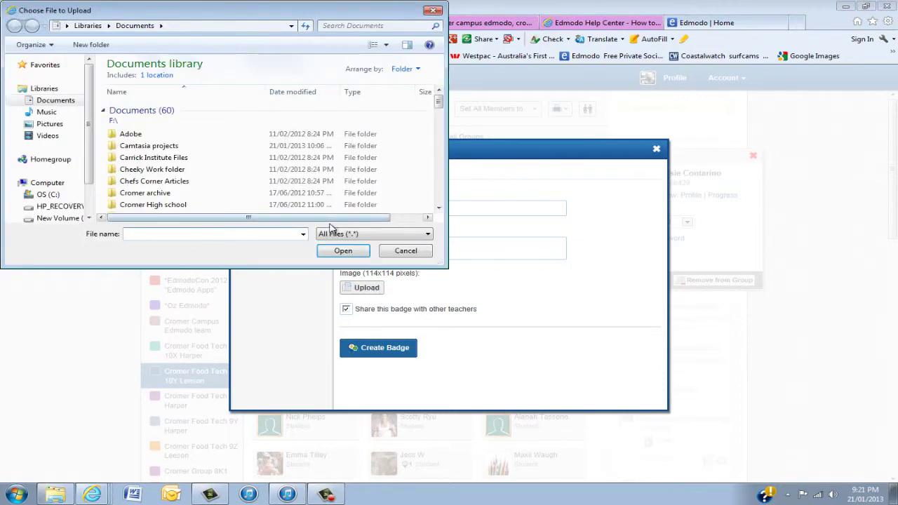
# Attach MatrixTheMathSwan from Cromer High school > Miscellanous Resources > Cromer swan pictures as the badge image
pyautogui.doubleClick(160, 204)
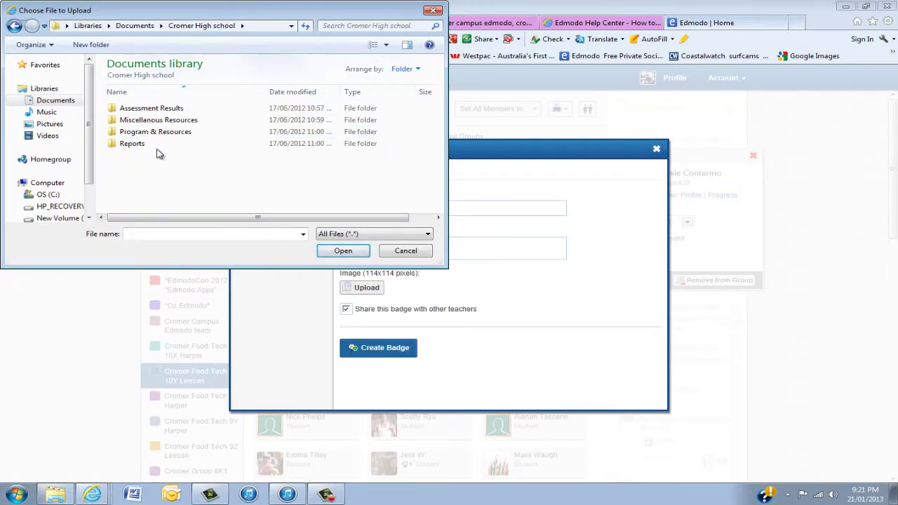
pyautogui.doubleClick(158, 122)
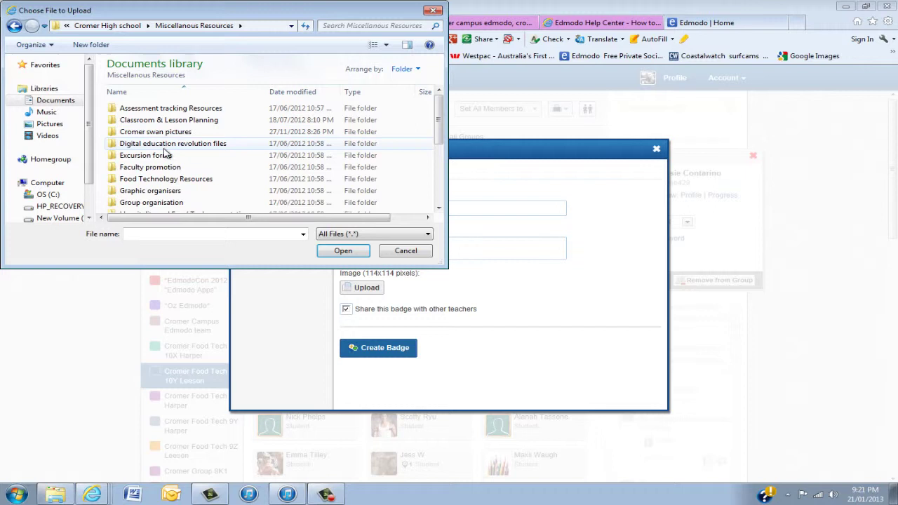
pyautogui.doubleClick(159, 132)
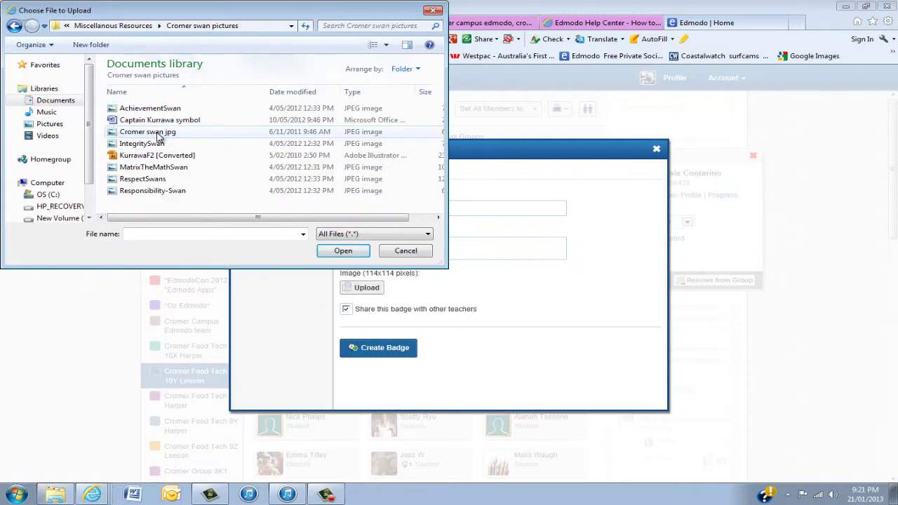
pyautogui.click(157, 170)
pyautogui.click(341, 251)
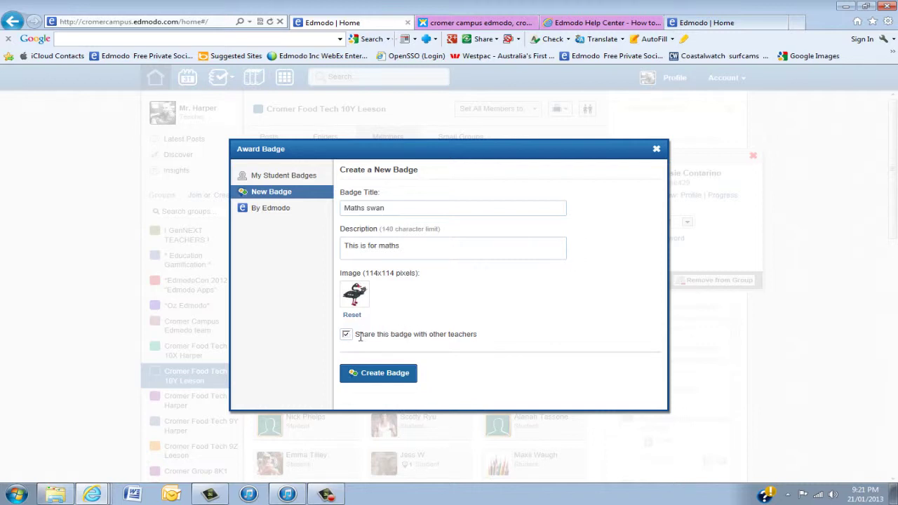
# Create the Maths swan badge and view its details in My Student Badges
pyautogui.click(384, 374)
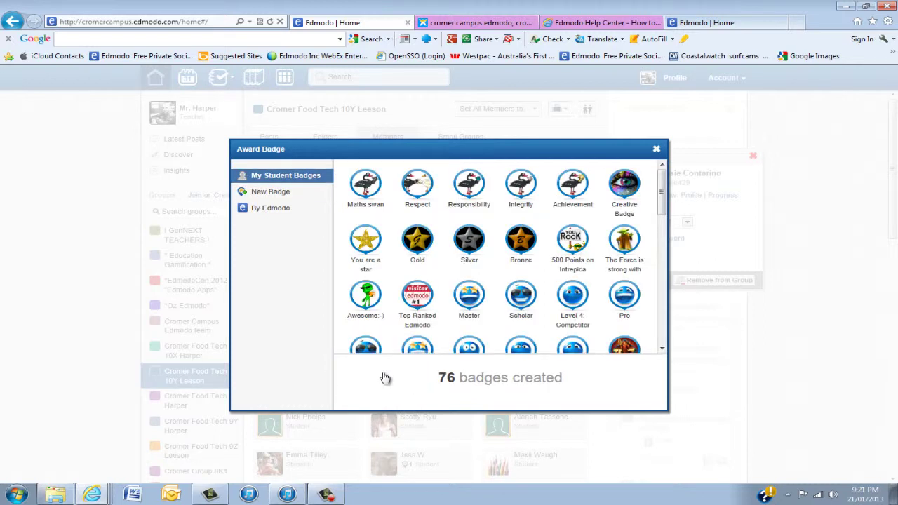
pyautogui.click(367, 189)
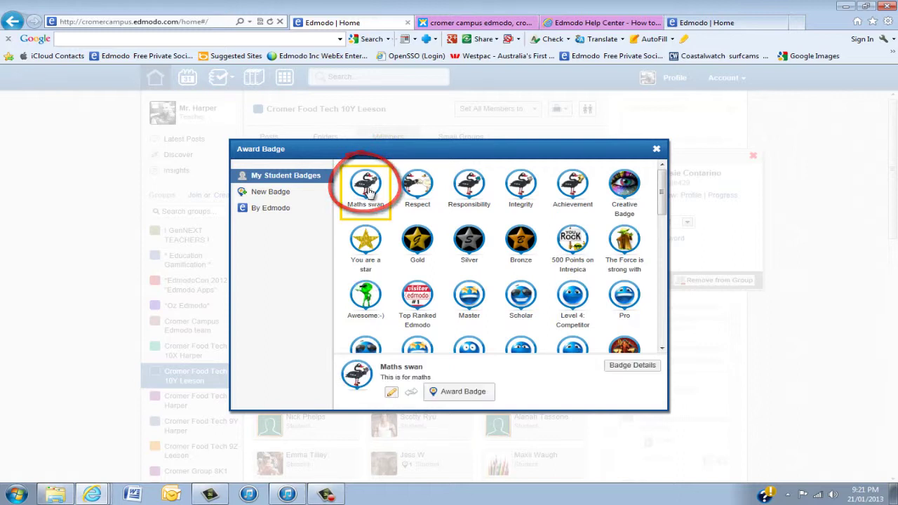
# Open the Maths swan badge for editing and request its deletion
pyautogui.click(390, 397)
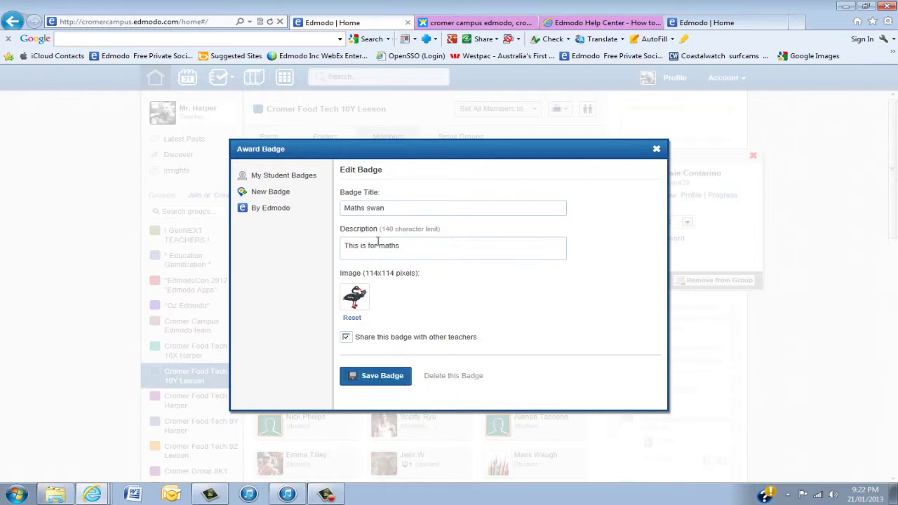
pyautogui.click(456, 377)
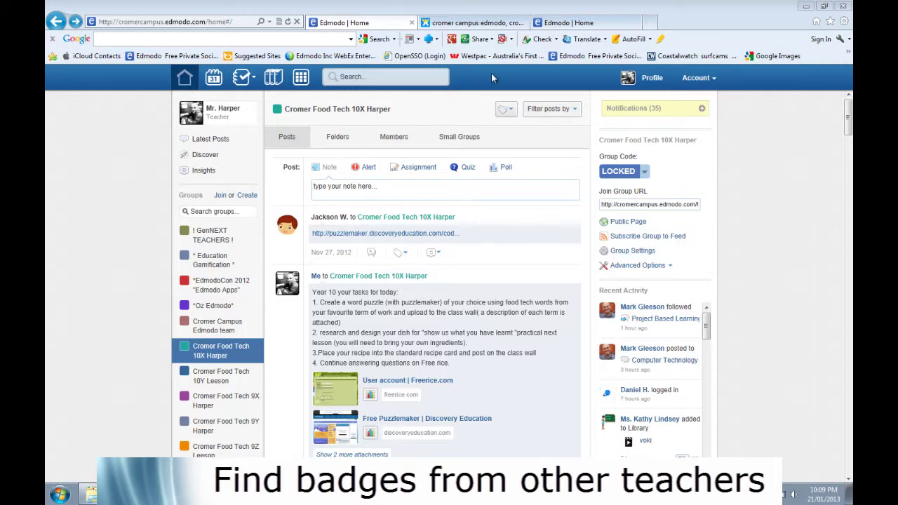
# Open a connected teacher's profile from your Connections list and scroll through their badges
pyautogui.click(651, 78)
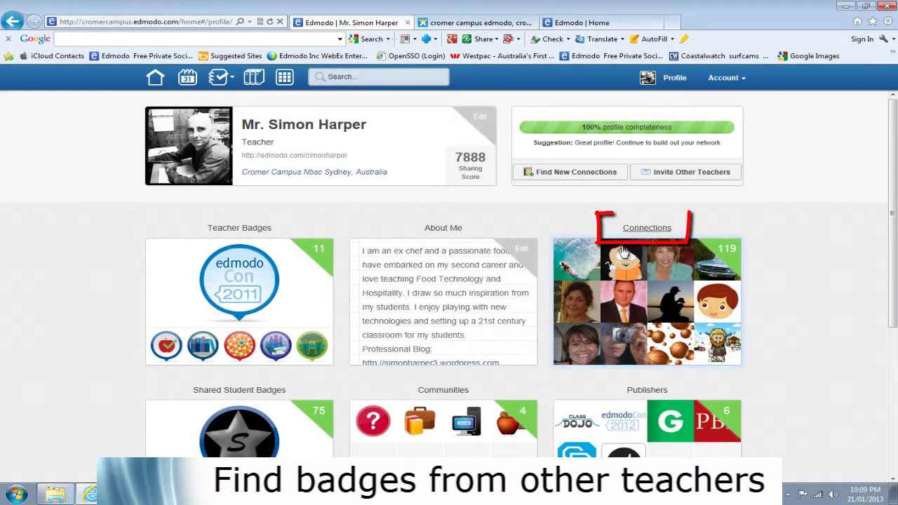
pyautogui.click(646, 228)
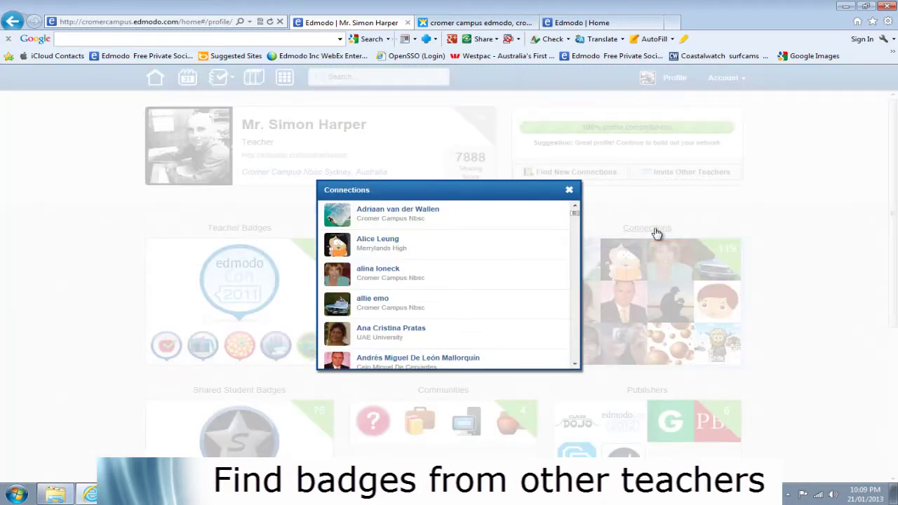
pyautogui.moveTo(573, 217); pyautogui.dragTo(575, 234)
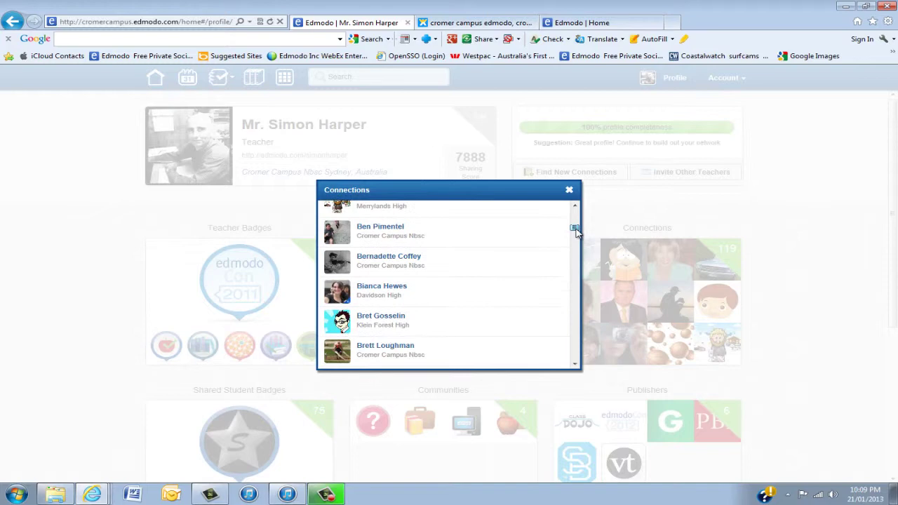
pyautogui.click(385, 318)
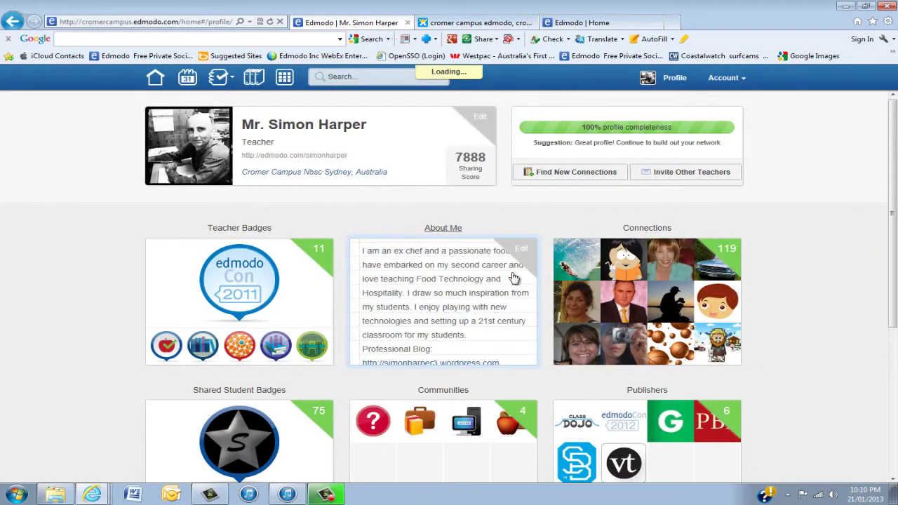
pyautogui.scroll(-2, 422, 282)
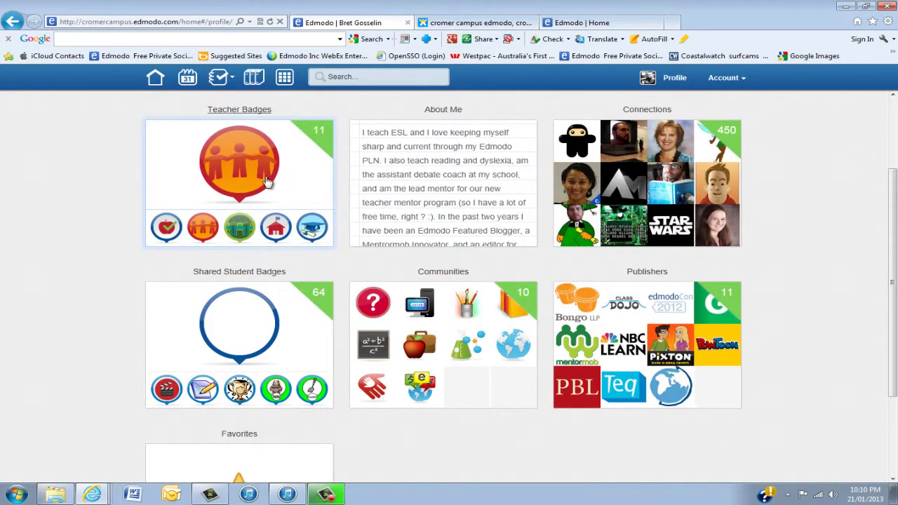
pyautogui.scroll(2, 257, 224)
pyautogui.scroll(-2, 287, 290)
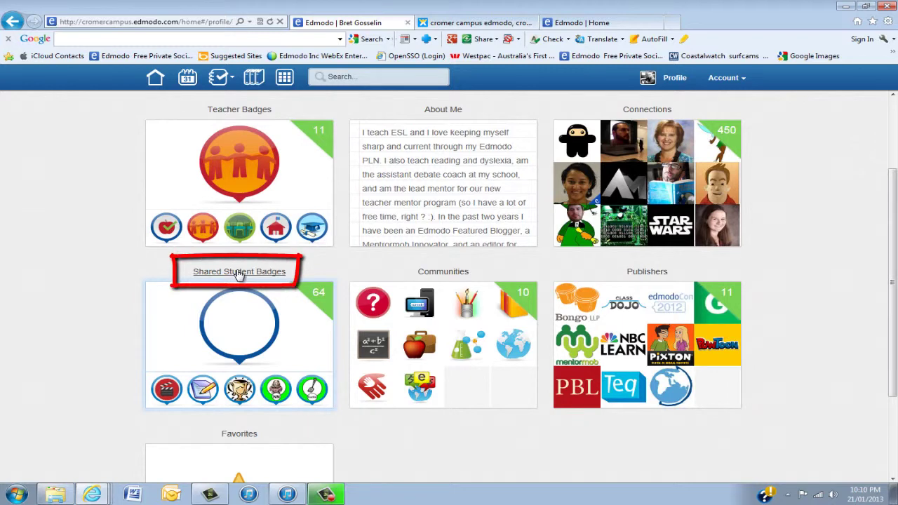
# Add the teacher's shared Gold, Silver and Bronze Medal badges to your student badges, then go back
pyautogui.click(238, 272)
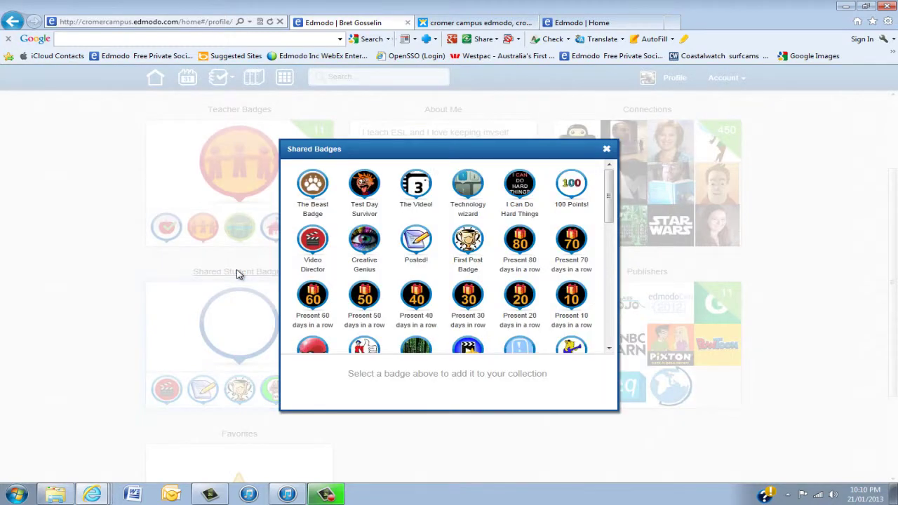
pyautogui.moveTo(607, 199); pyautogui.dragTo(619, 258)
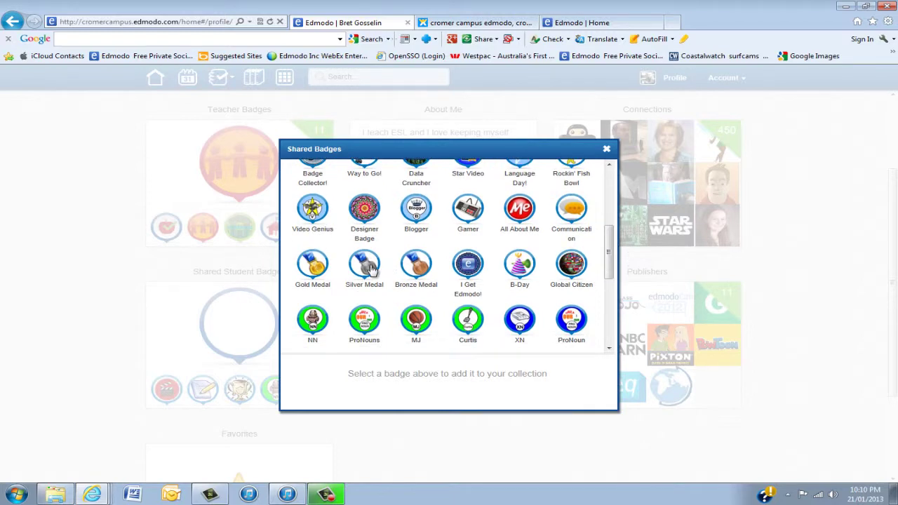
pyautogui.click(315, 268)
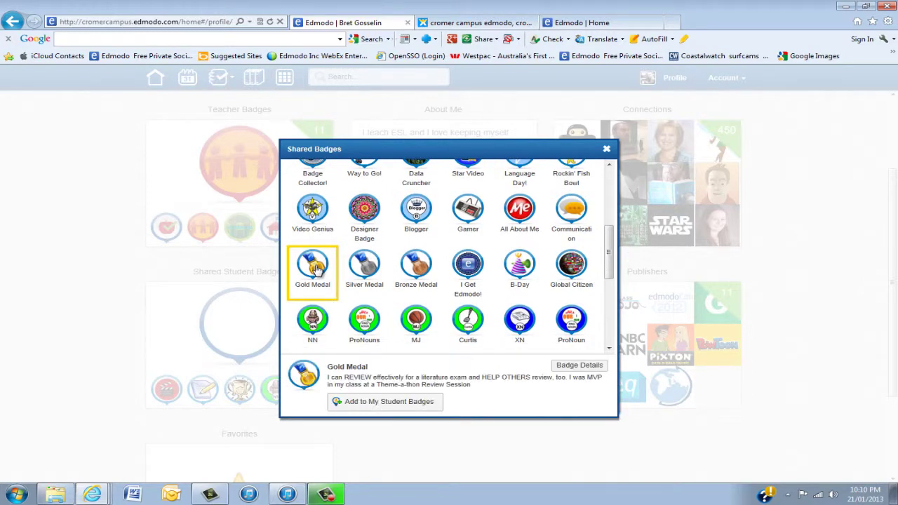
pyautogui.click(388, 404)
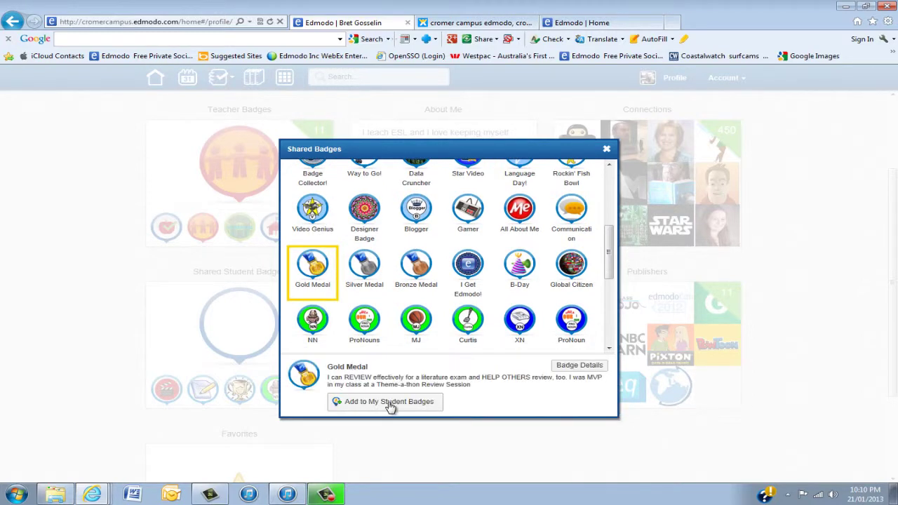
pyautogui.click(368, 268)
pyautogui.click(384, 404)
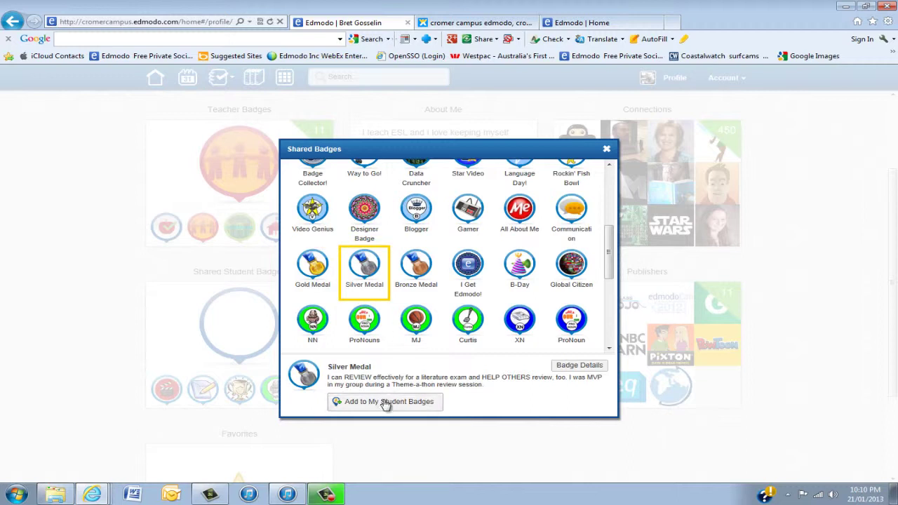
pyautogui.click(423, 264)
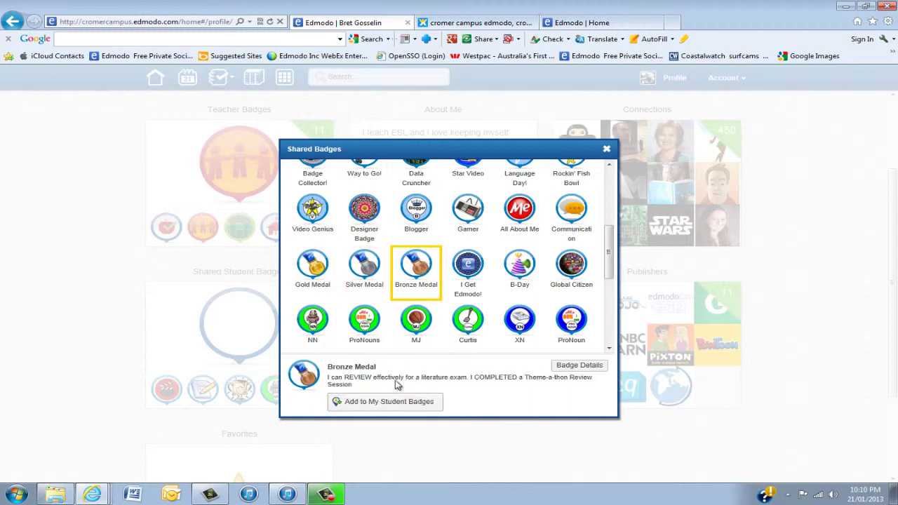
pyautogui.click(387, 405)
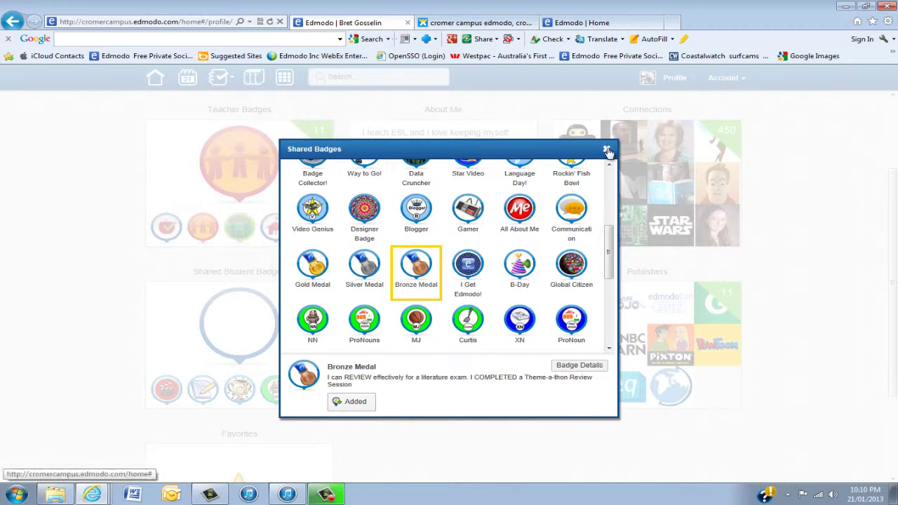
pyautogui.click(608, 150)
pyautogui.click(13, 21)
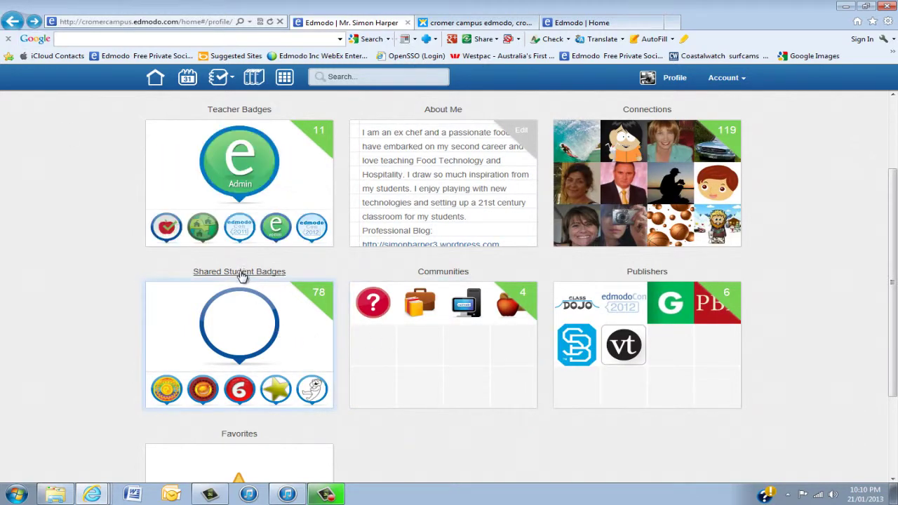
# Review your student badge collection from your profile, then return to the home page
pyautogui.scroll(2, 278, 289)
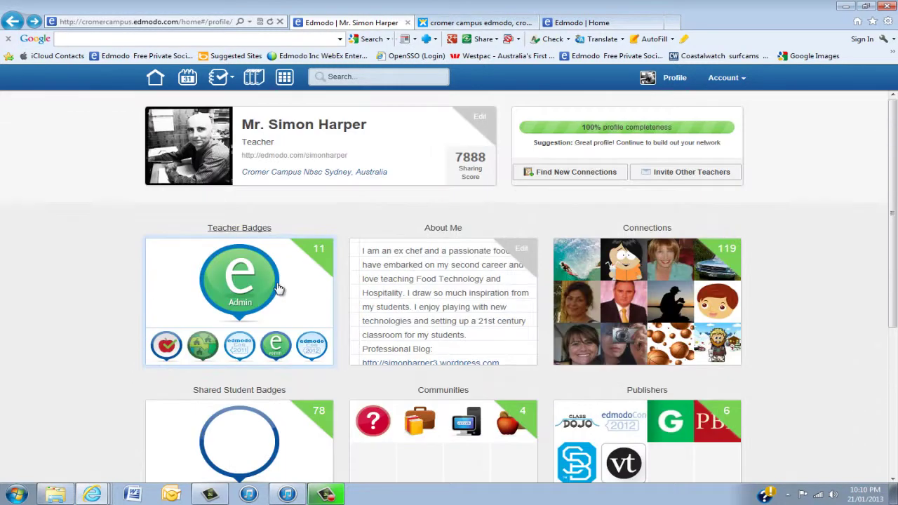
pyautogui.click(246, 391)
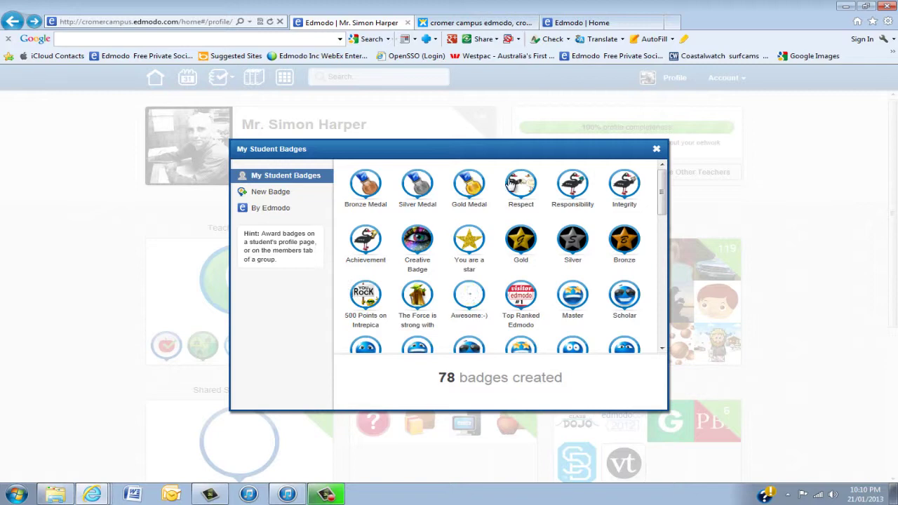
pyautogui.click(656, 149)
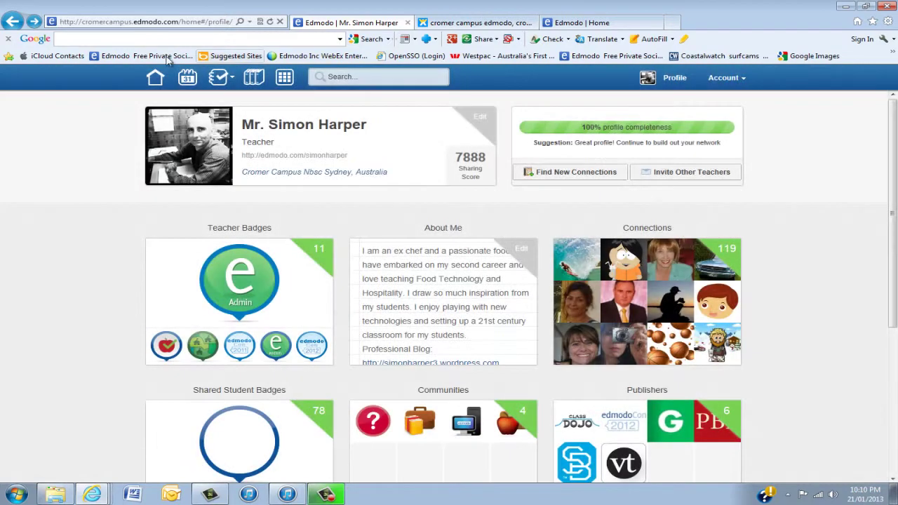
pyautogui.click(157, 78)
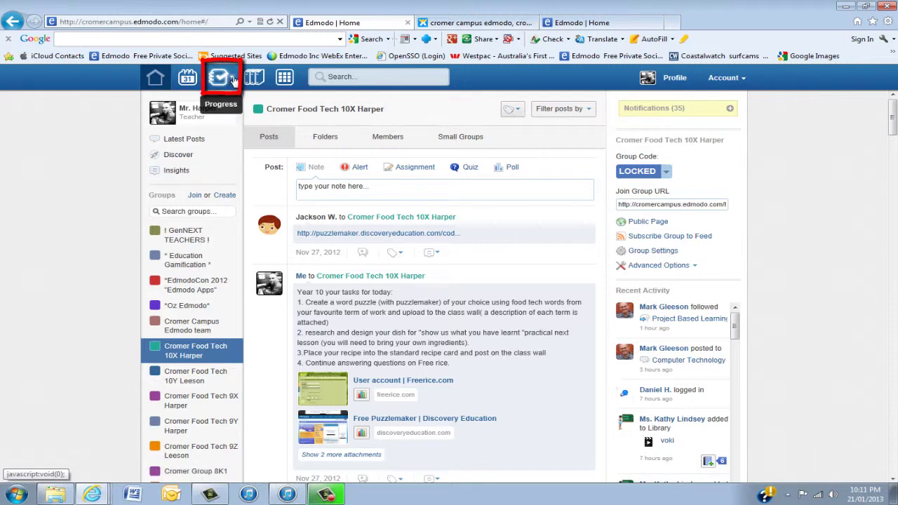
# Open the Cromer Food Tech 10X group's gradebook from the Group Progress list
pyautogui.click(234, 79)
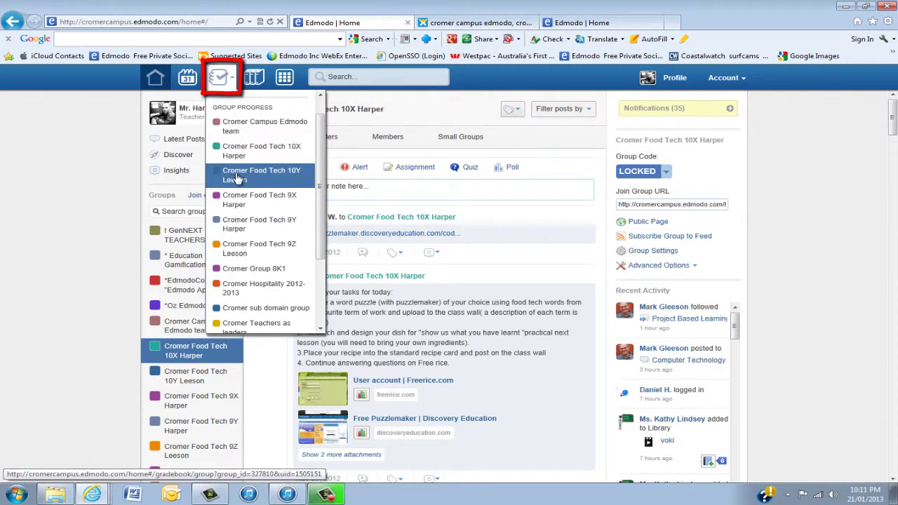
pyautogui.click(257, 153)
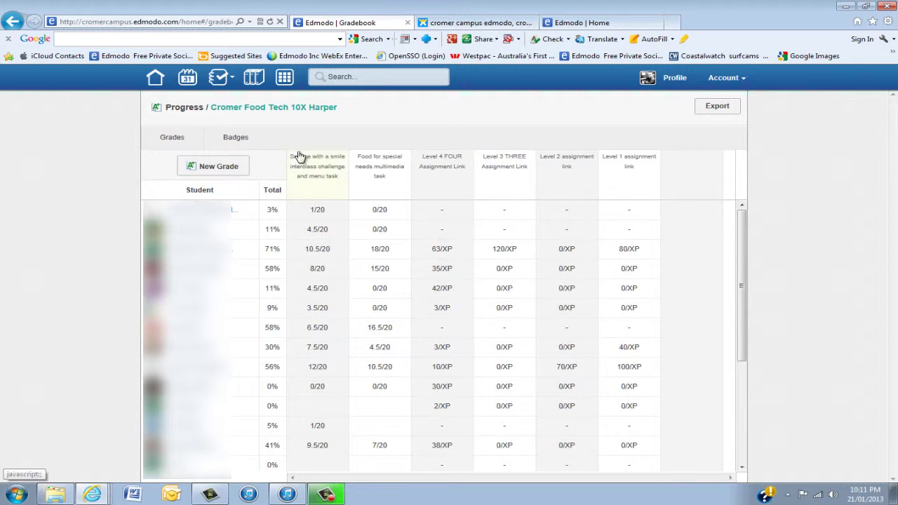
# Switch the gradebook to Badges and add the Respect badge to the group
pyautogui.click(238, 142)
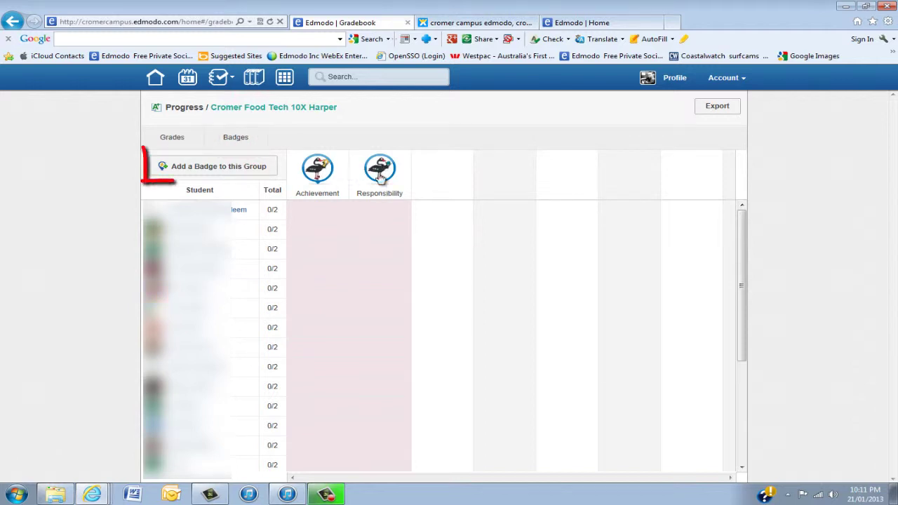
pyautogui.click(212, 169)
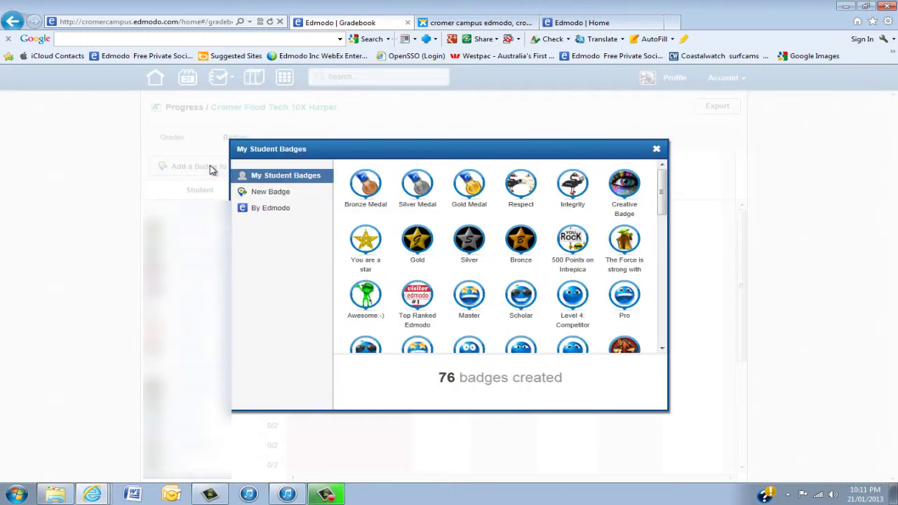
pyautogui.click(528, 188)
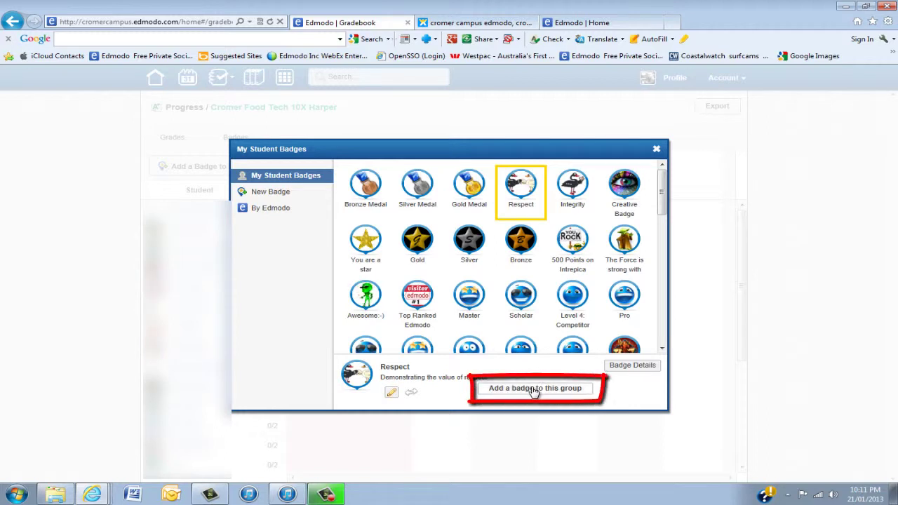
pyautogui.click(533, 390)
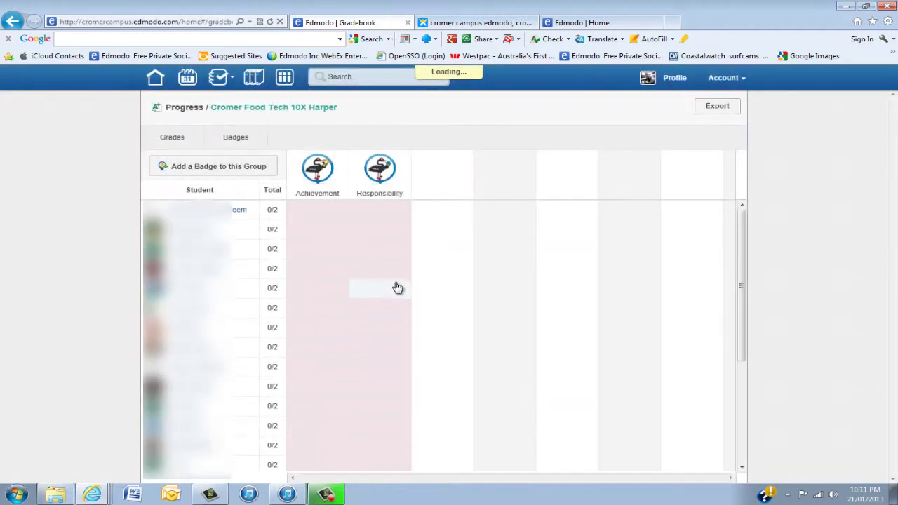
# Add the Integrity badge to the group as well
pyautogui.click(230, 167)
pyautogui.click(521, 188)
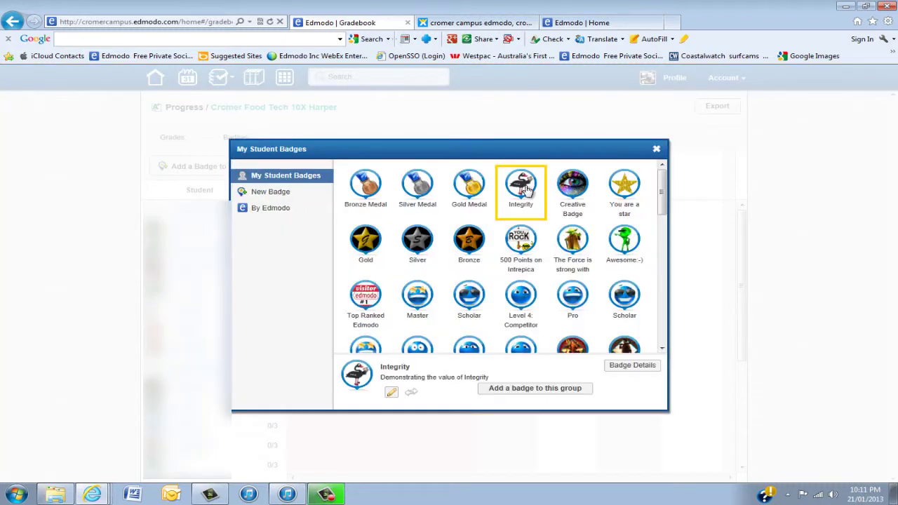
pyautogui.click(528, 390)
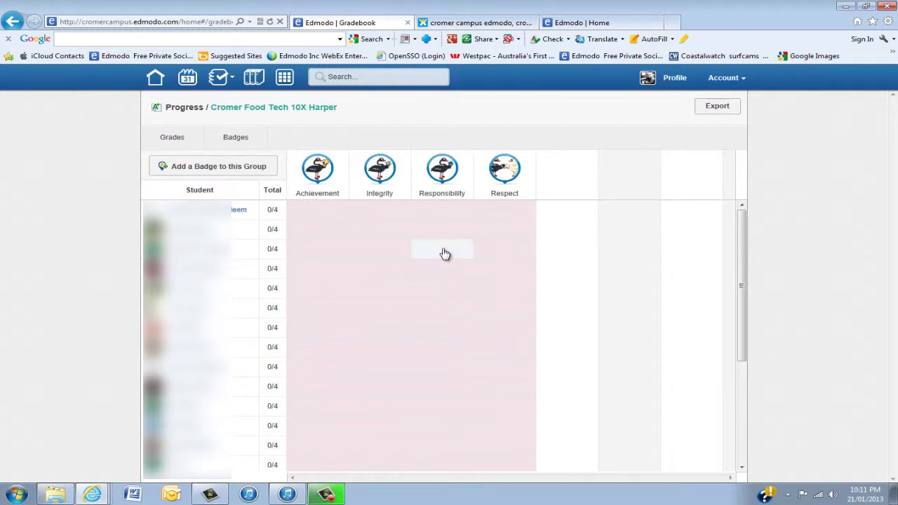
# Award the Achievement badge to the first nine students in the list
pyautogui.click(317, 214)
pyautogui.click(317, 230)
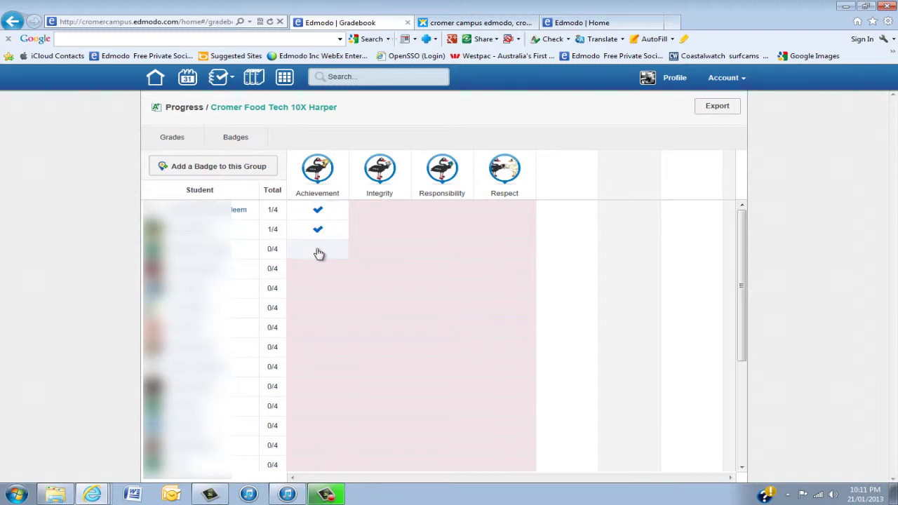
pyautogui.click(318, 251)
pyautogui.click(320, 270)
pyautogui.click(321, 289)
pyautogui.click(317, 309)
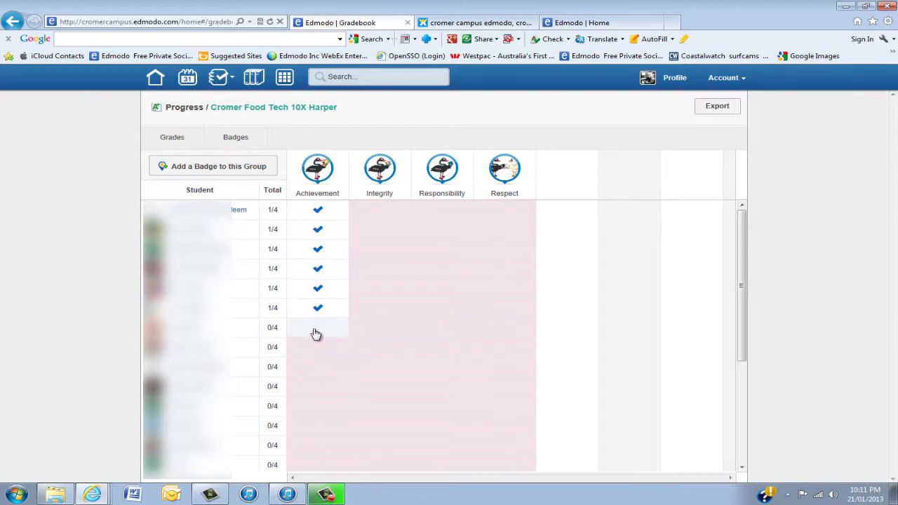
pyautogui.click(316, 330)
pyautogui.click(317, 348)
pyautogui.click(317, 367)
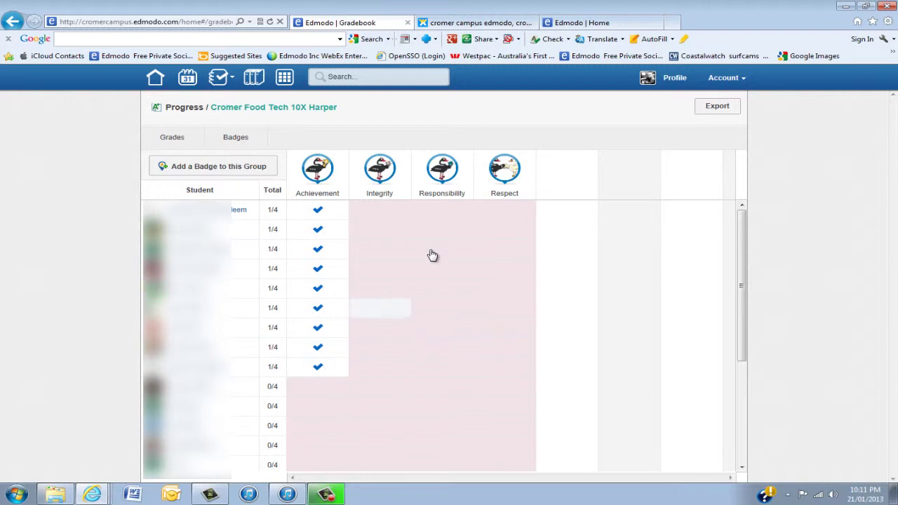
# Give Responsibility to students 1 and 4, Respect to student 3; revoke Achievement from students 1–2
pyautogui.click(440, 210)
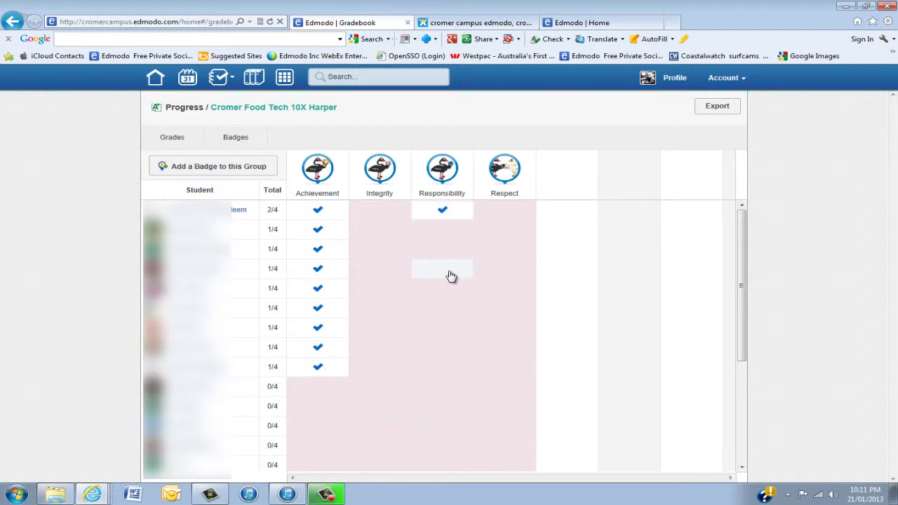
pyautogui.click(442, 269)
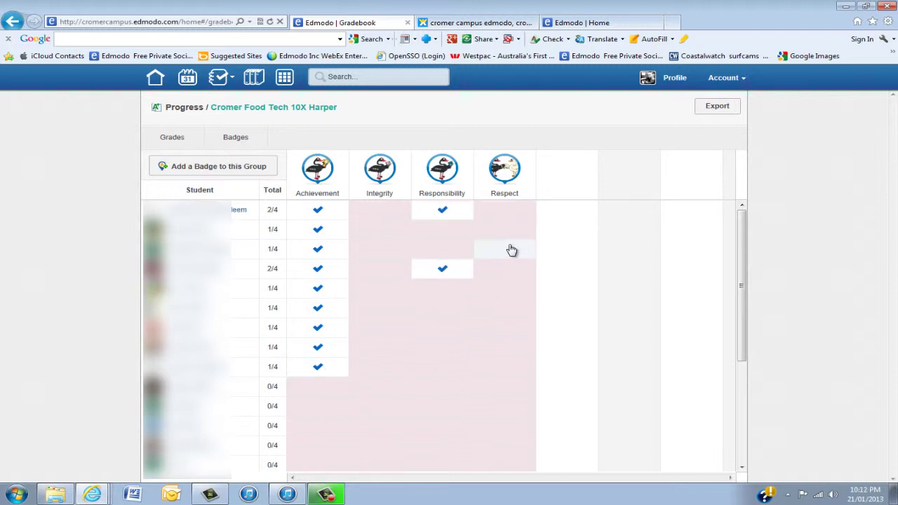
pyautogui.click(511, 250)
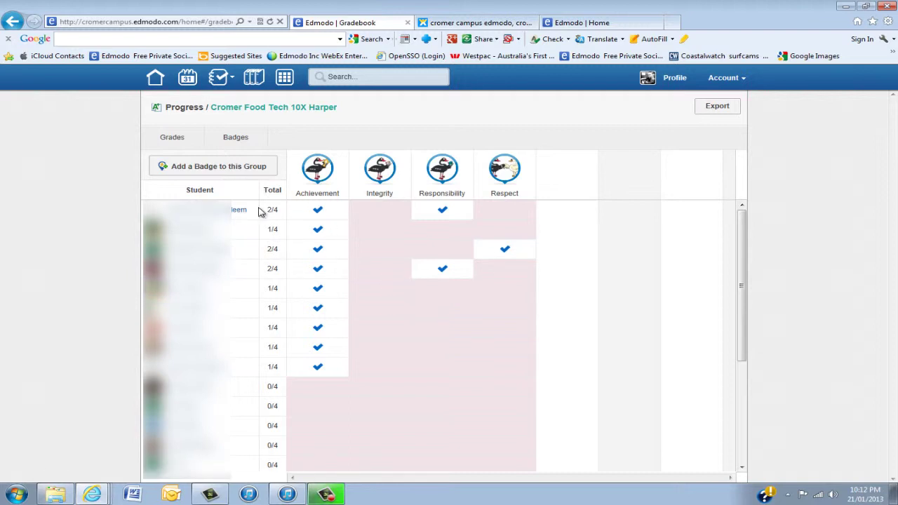
pyautogui.click(319, 212)
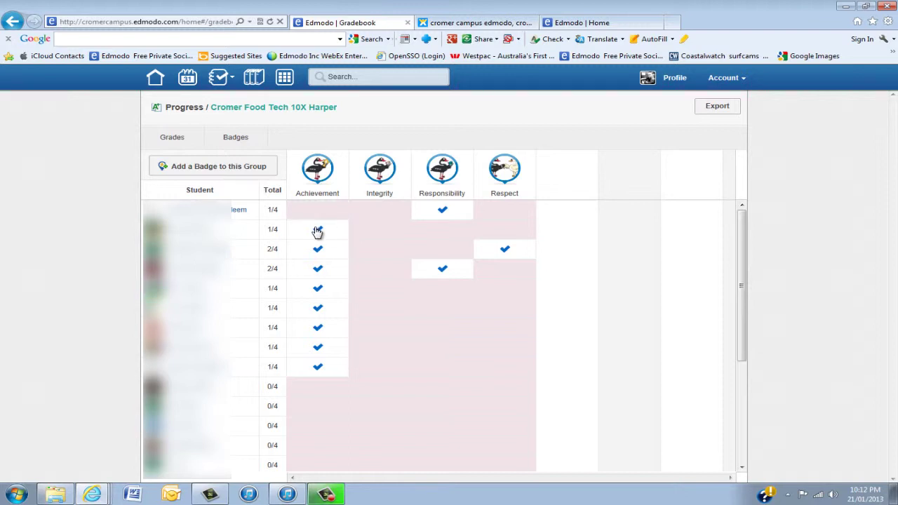
pyautogui.click(324, 230)
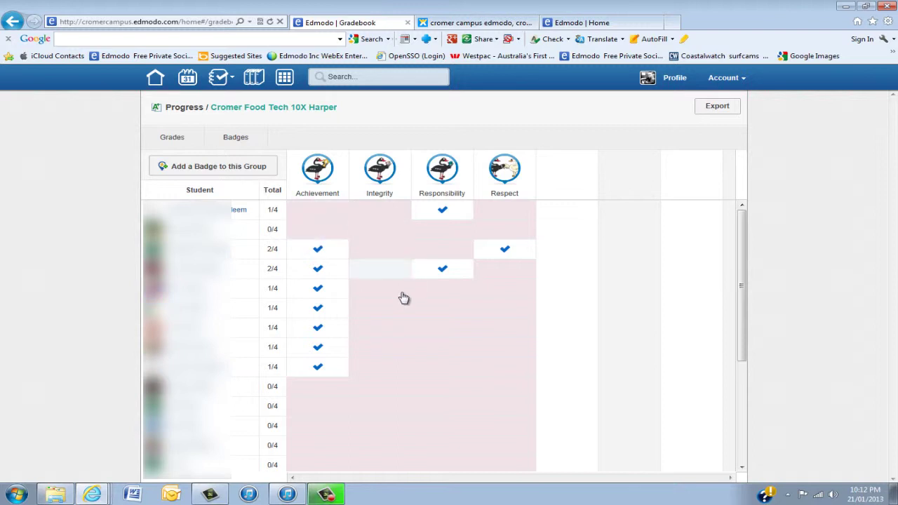